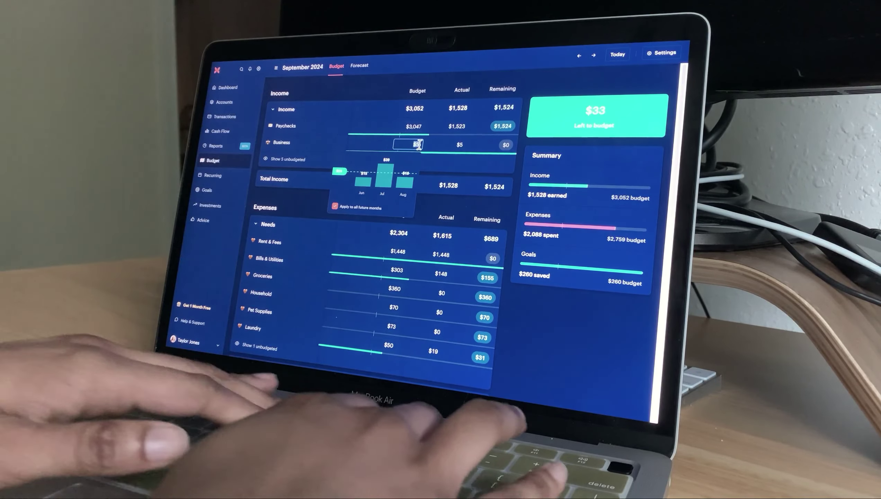
- Set the Business income budget to $70, bringing September's budgeted income to $3,117
{"action": "type", "text": "70"}
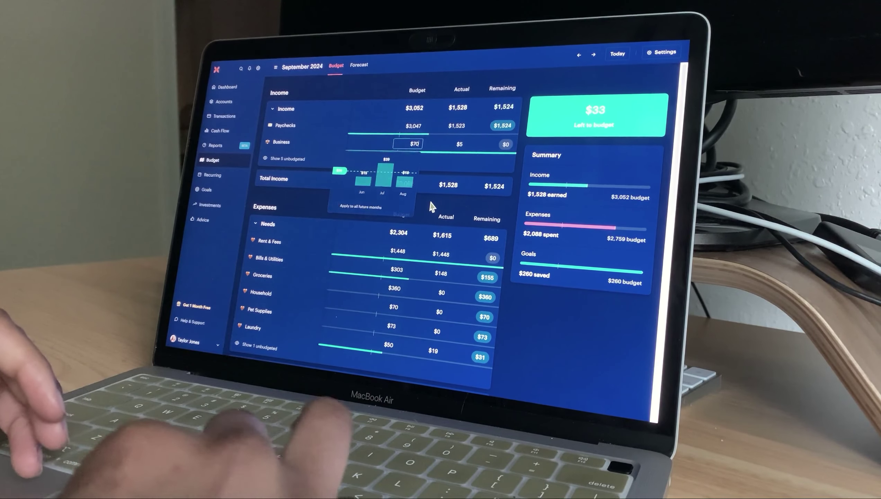
{"action": "key", "text": "Return"}
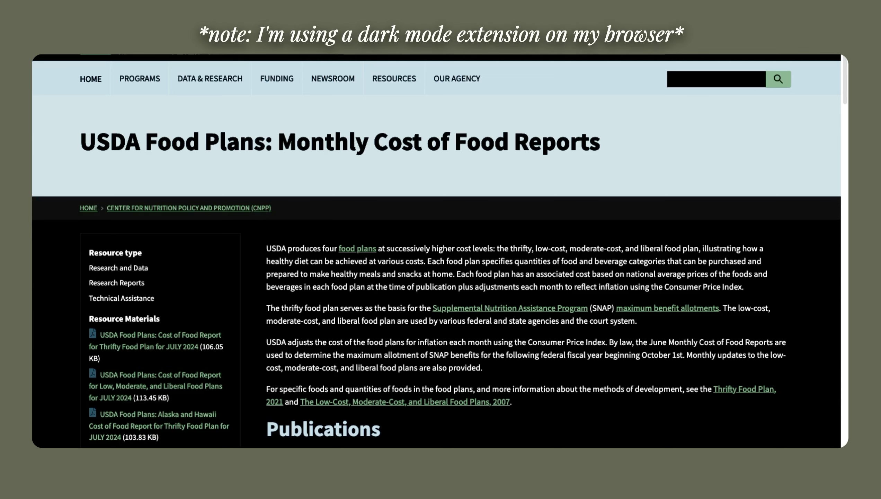
- Scroll the USDA Food Plans page down to its Publications table of monthly reports
{"action": "scroll", "coordinate": [344, 370], "scroll_direction": "down", "scroll_amount": 3}
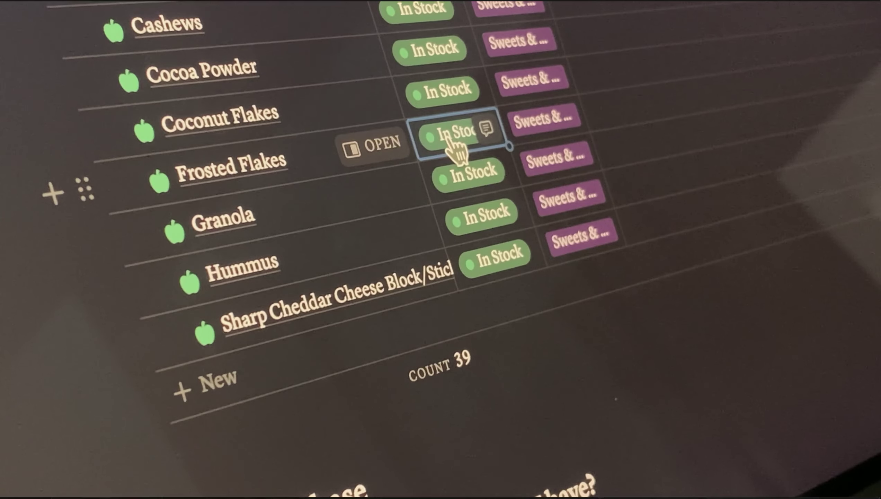
- Change Frosted Flakes' stock status from In Stock to Out of Stock
{"action": "left_click", "coordinate": [451, 147]}
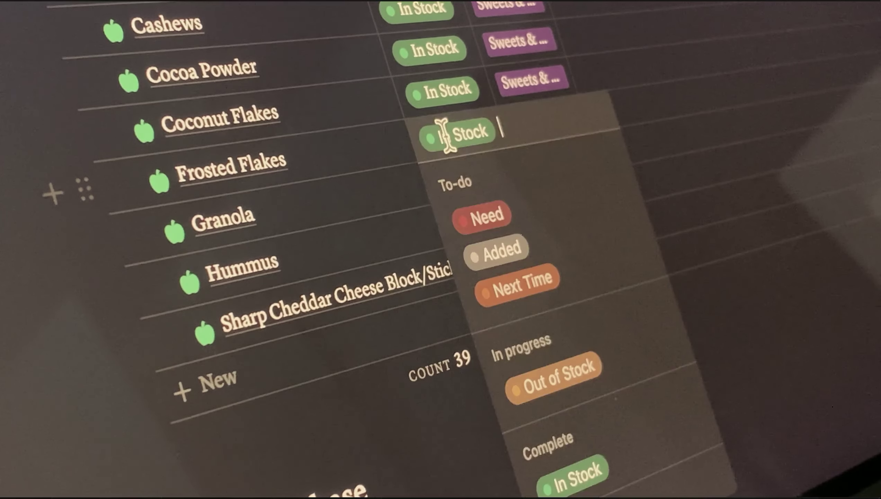
{"action": "left_click", "coordinate": [577, 375]}
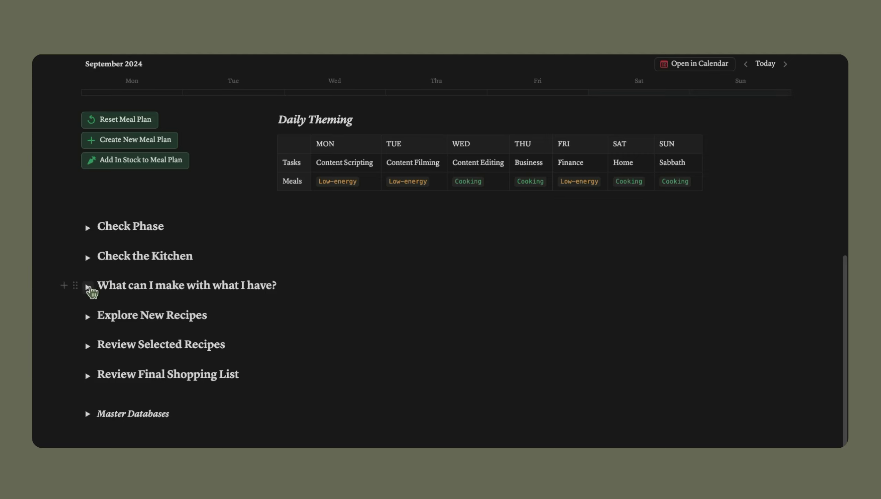
- Expand 'What can I make with what I have?' and browse recipes sorted by Stocked percentage
{"action": "left_click", "coordinate": [88, 286]}
{"action": "scroll", "coordinate": [831, 202], "scroll_direction": "down", "scroll_amount": 6}
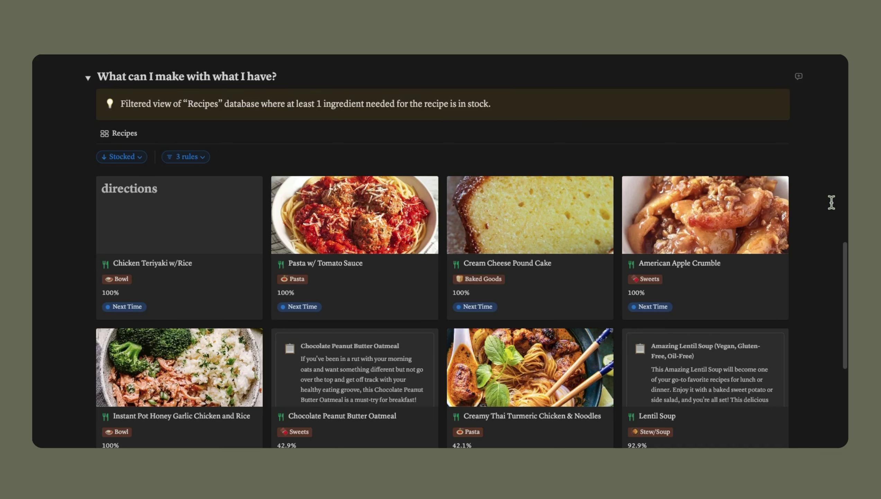
{"action": "left_click", "coordinate": [142, 159]}
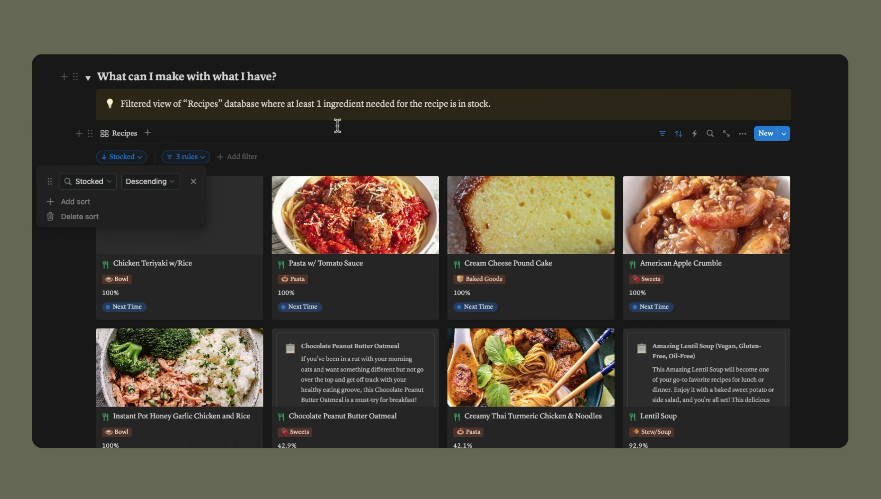
{"action": "left_click", "coordinate": [336, 150]}
{"action": "scroll", "coordinate": [332, 168], "scroll_direction": "down", "scroll_amount": 2}
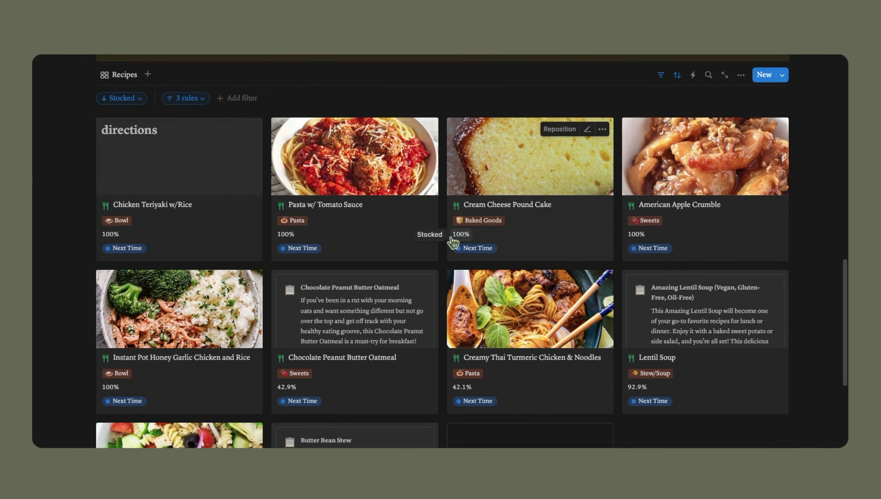
{"action": "scroll", "coordinate": [420, 256], "scroll_direction": "down", "scroll_amount": 3}
{"action": "scroll", "coordinate": [478, 258], "scroll_direction": "down", "scroll_amount": 1}
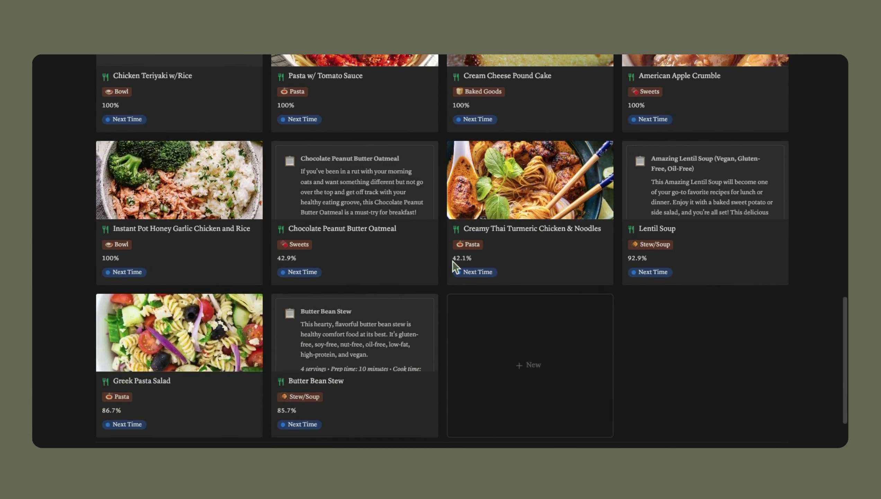
{"action": "scroll", "coordinate": [452, 260], "scroll_direction": "up", "scroll_amount": 2}
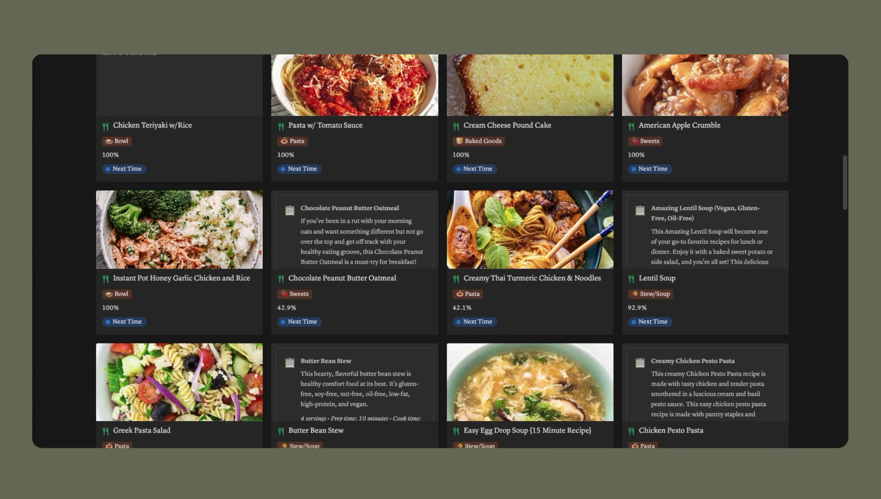
- Open the Greek Pasta Salad recipe and reveal its 5 remaining ingredients with stock statuses
{"action": "left_click", "coordinate": [224, 424]}
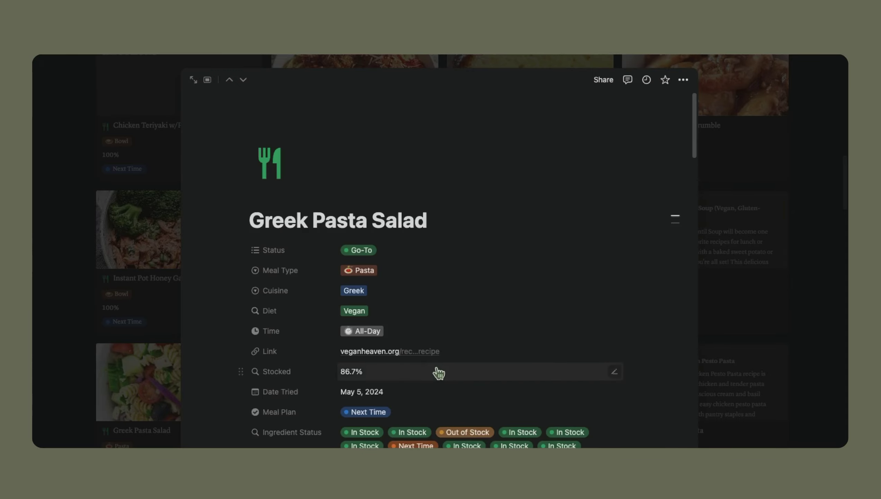
{"action": "scroll", "coordinate": [437, 370], "scroll_direction": "down", "scroll_amount": 7}
{"action": "scroll", "coordinate": [444, 369], "scroll_direction": "down", "scroll_amount": 2}
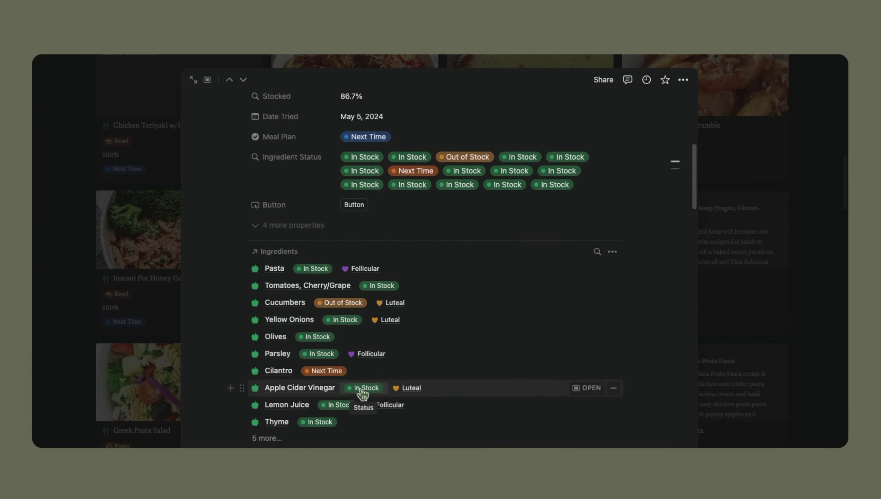
{"action": "scroll", "coordinate": [360, 387], "scroll_direction": "down", "scroll_amount": 1}
{"action": "left_click", "coordinate": [334, 423]}
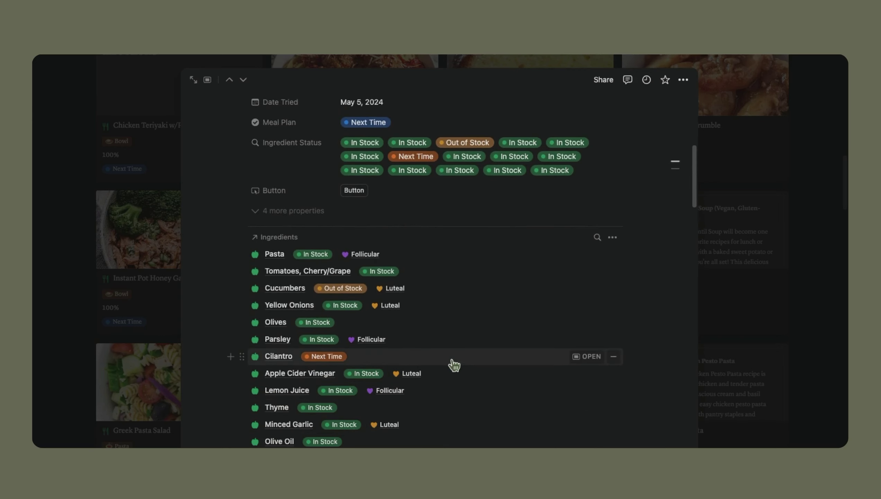
{"action": "scroll", "coordinate": [454, 363], "scroll_direction": "down", "scroll_amount": 1}
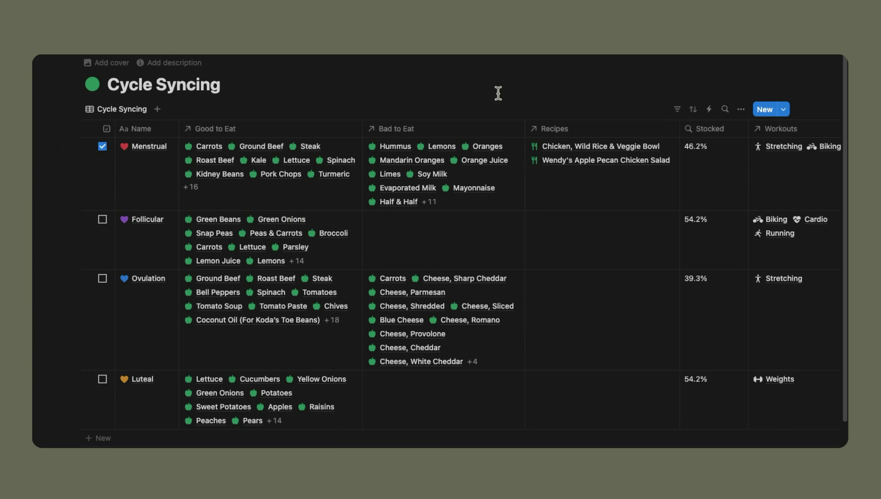
{"action": "left_click_drag", "start_coordinate": [115, 128], "coordinate": [149, 133]}
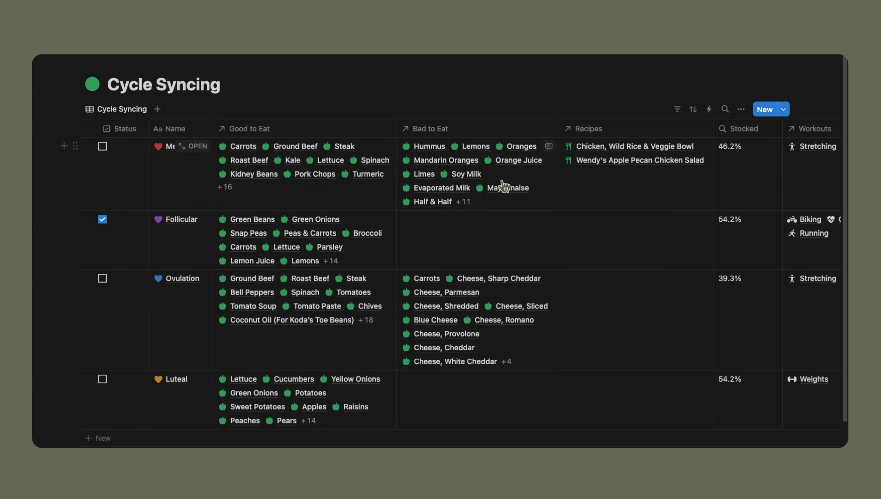
{"action": "left_click", "coordinate": [630, 175]}
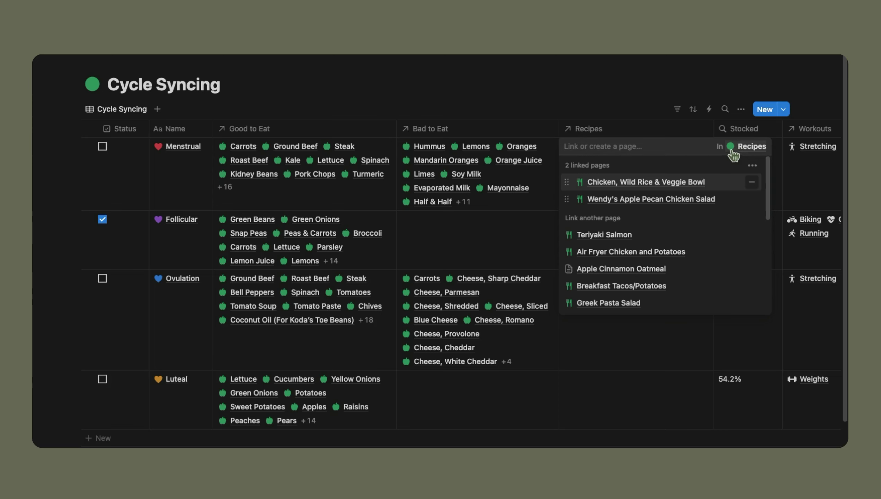
{"action": "key", "text": "Escape"}
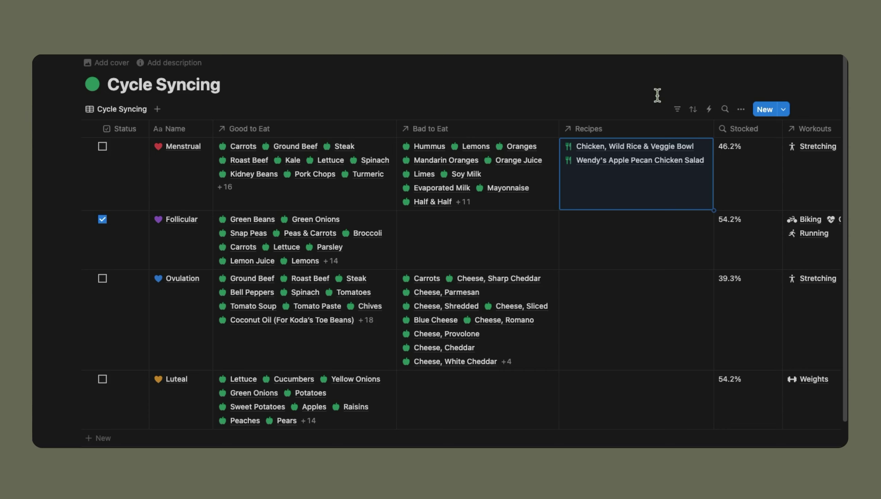
{"action": "left_click", "coordinate": [343, 189]}
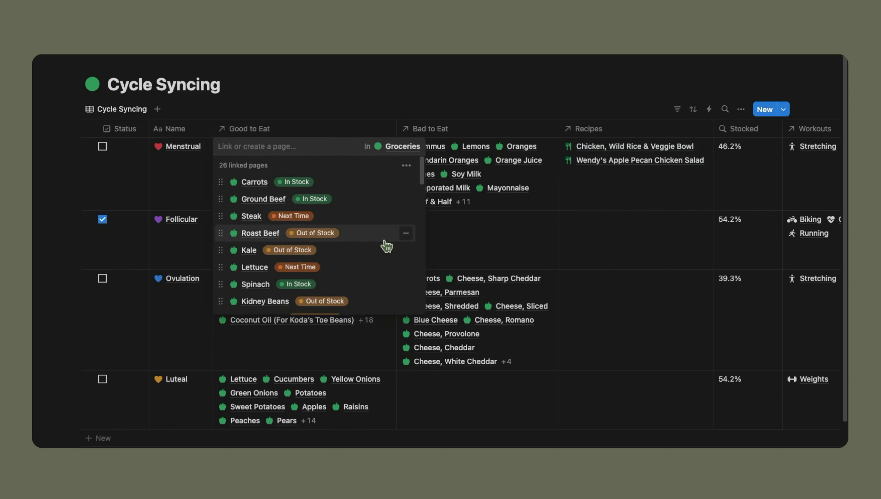
- List the Menstrual phase's 26 Good to Eat groceries with their stock statuses
{"action": "left_click", "coordinate": [752, 166]}
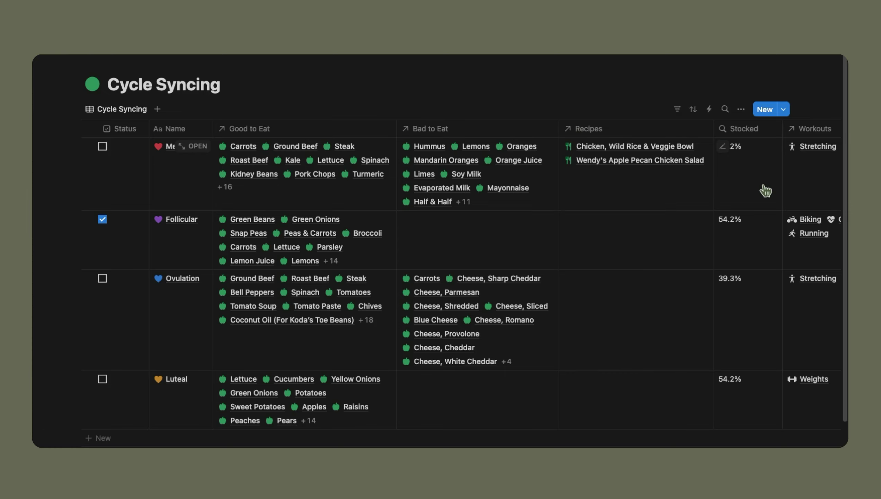
{"action": "scroll", "coordinate": [763, 189], "scroll_direction": "right", "scroll_amount": 5}
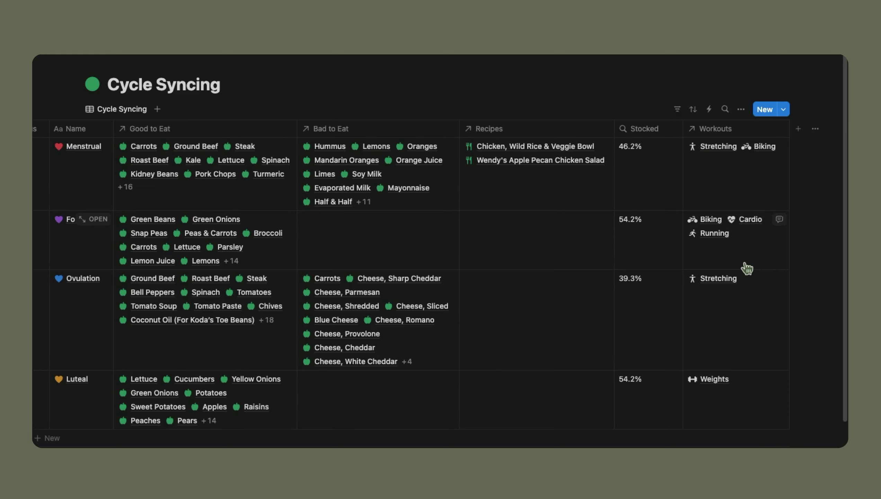
{"action": "scroll", "coordinate": [744, 231], "scroll_direction": "left", "scroll_amount": 5}
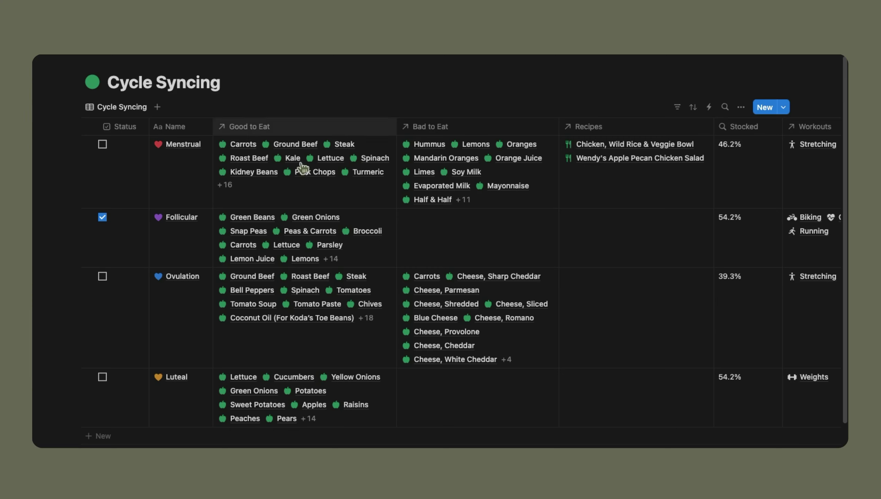
{"action": "left_click", "coordinate": [291, 197]}
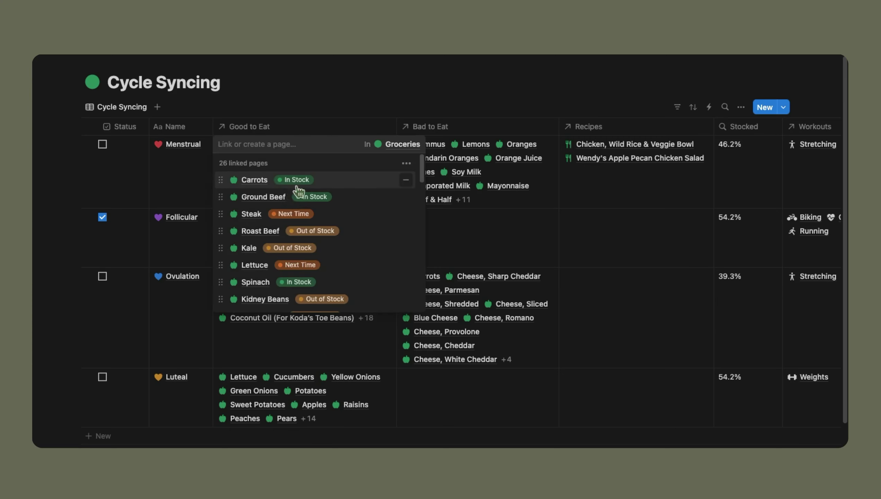
- Open the Menstrual page and mark Steak, Lettuce and Kidney Beans as Need to Buy
{"action": "left_click", "coordinate": [329, 94]}
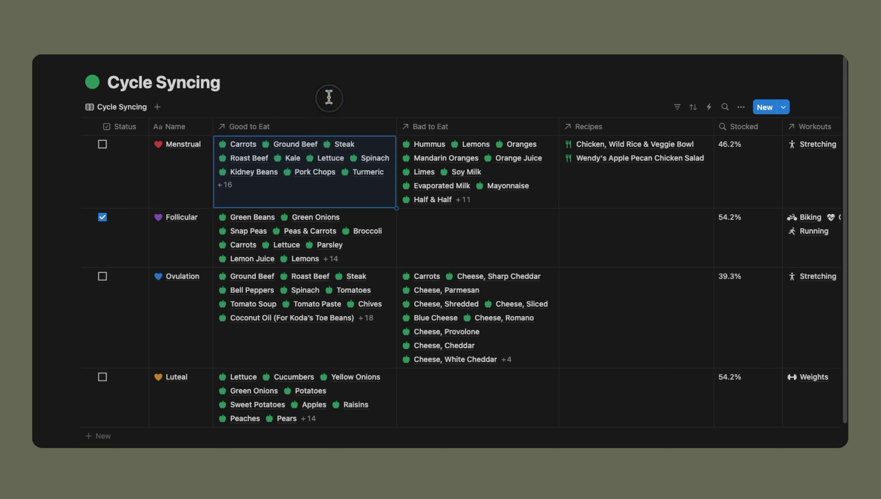
{"action": "left_click", "coordinate": [193, 150]}
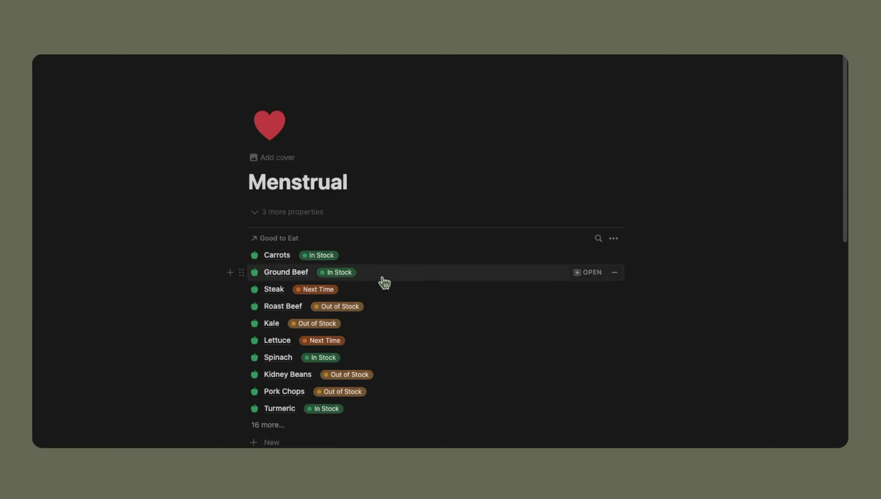
{"action": "left_click", "coordinate": [323, 290]}
{"action": "left_click", "coordinate": [364, 328]}
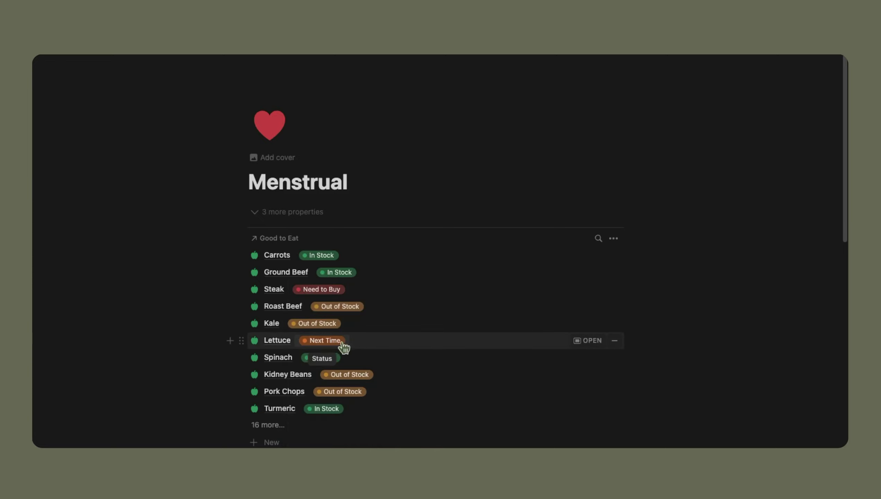
{"action": "left_click", "coordinate": [340, 340]}
{"action": "left_click", "coordinate": [364, 197]}
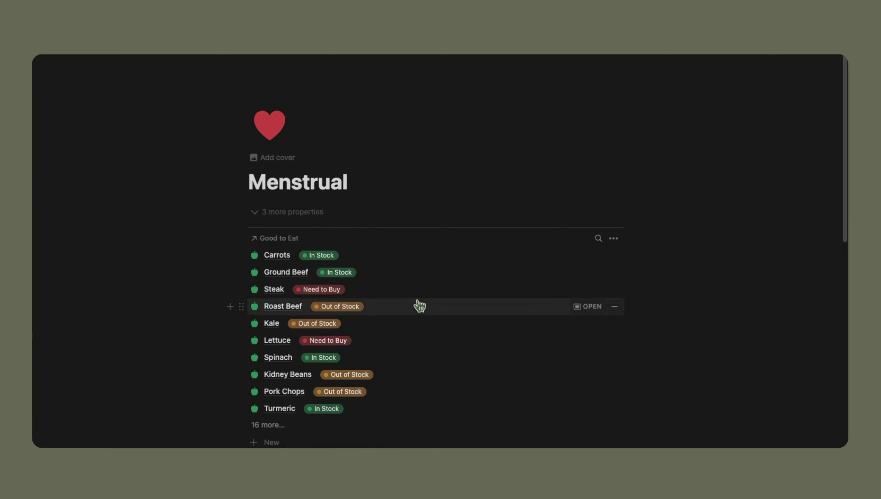
{"action": "left_click", "coordinate": [345, 375]}
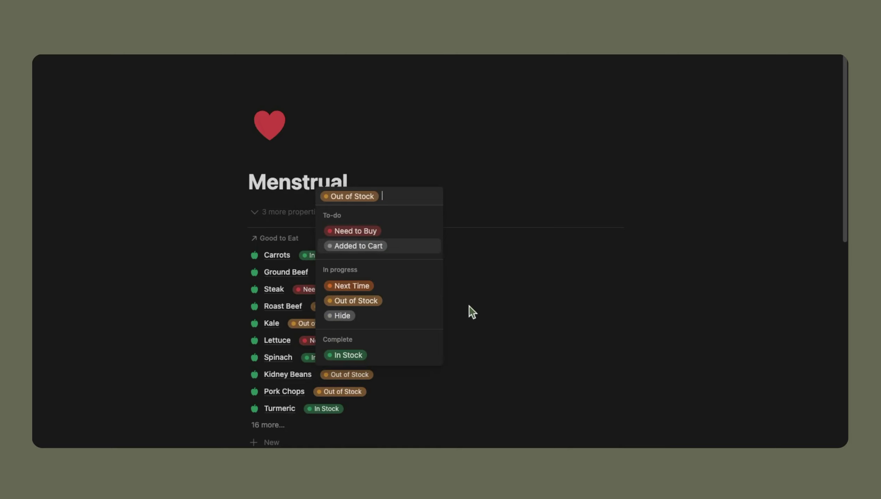
{"action": "left_click", "coordinate": [369, 231]}
- Change Soy Milk in the Bad to Eat list from Need to Buy to Next Time
{"action": "scroll", "coordinate": [403, 300], "scroll_direction": "down", "scroll_amount": 4}
{"action": "scroll", "coordinate": [402, 294], "scroll_direction": "down", "scroll_amount": 4}
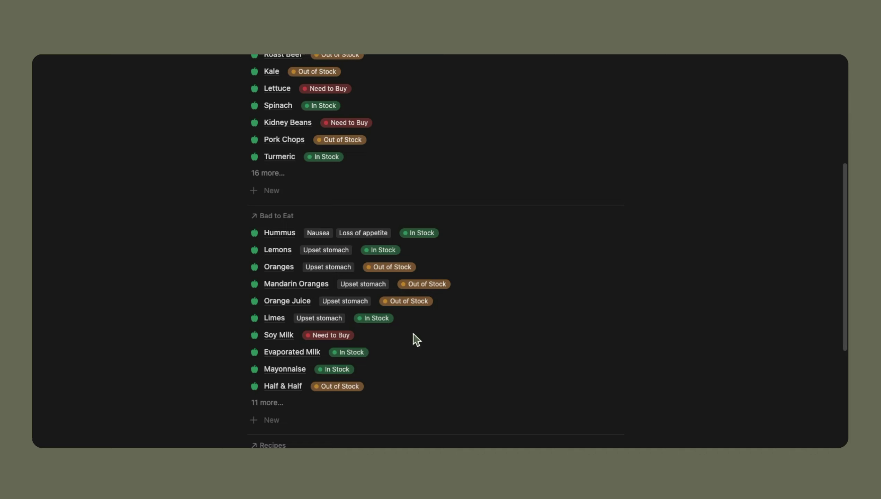
{"action": "left_click", "coordinate": [318, 338]}
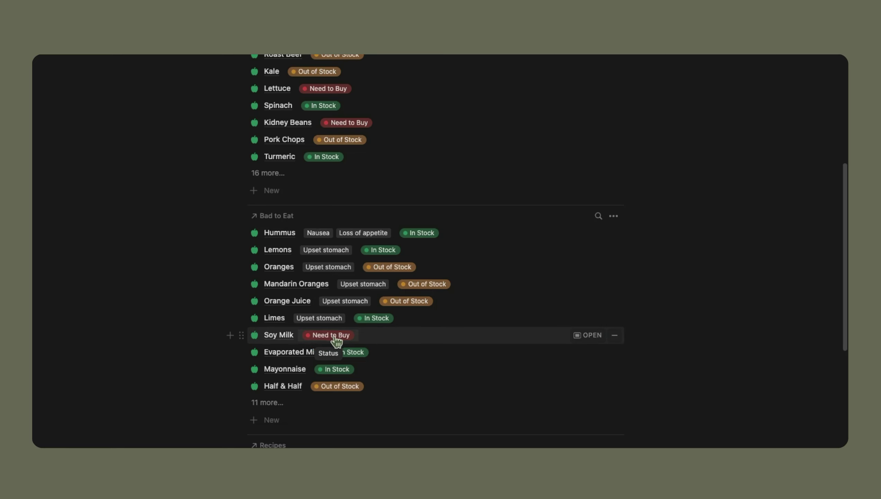
{"action": "left_click", "coordinate": [335, 337]}
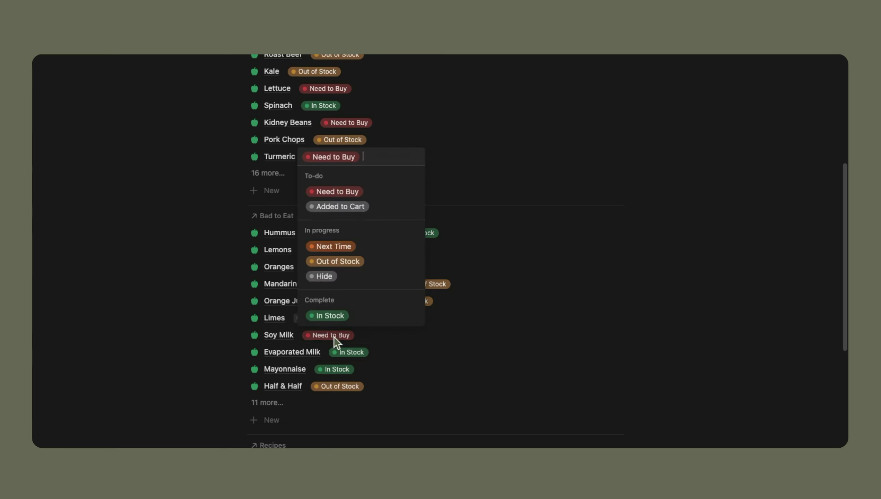
{"action": "left_click", "coordinate": [346, 246]}
{"action": "scroll", "coordinate": [550, 245], "scroll_direction": "down", "scroll_amount": 2}
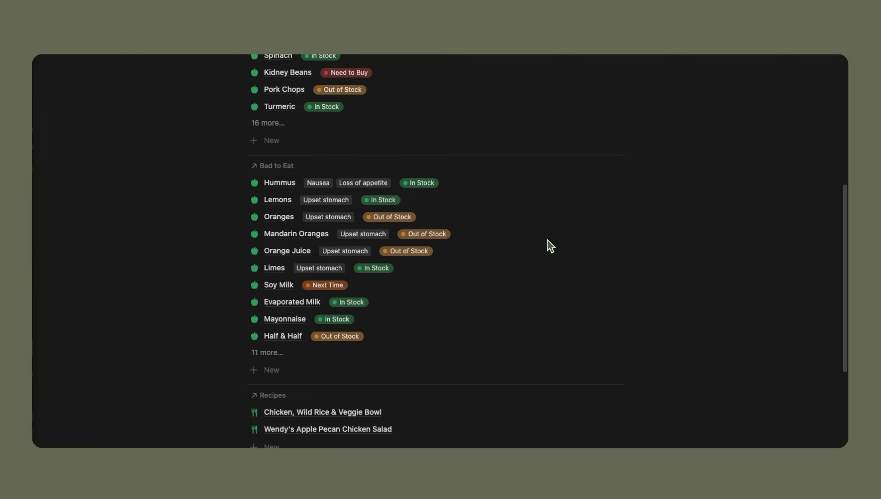
{"action": "scroll", "coordinate": [631, 198], "scroll_direction": "up", "scroll_amount": 8}
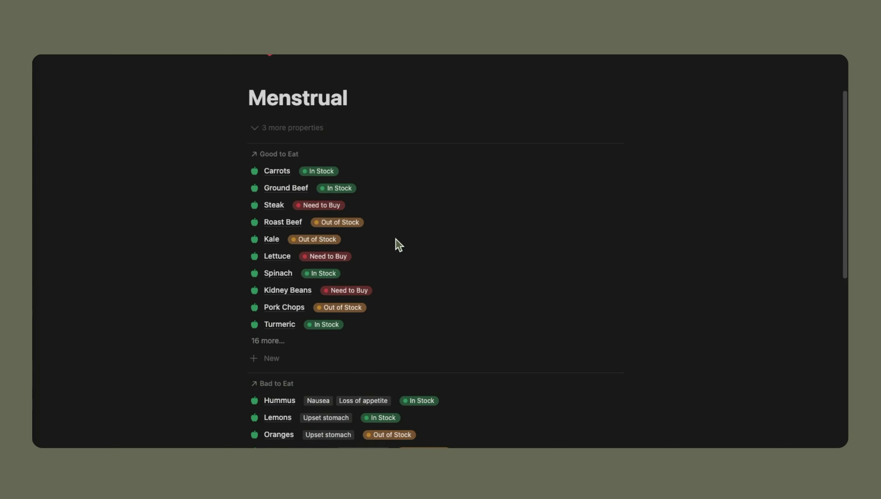
{"action": "scroll", "coordinate": [400, 237], "scroll_direction": "down", "scroll_amount": 5}
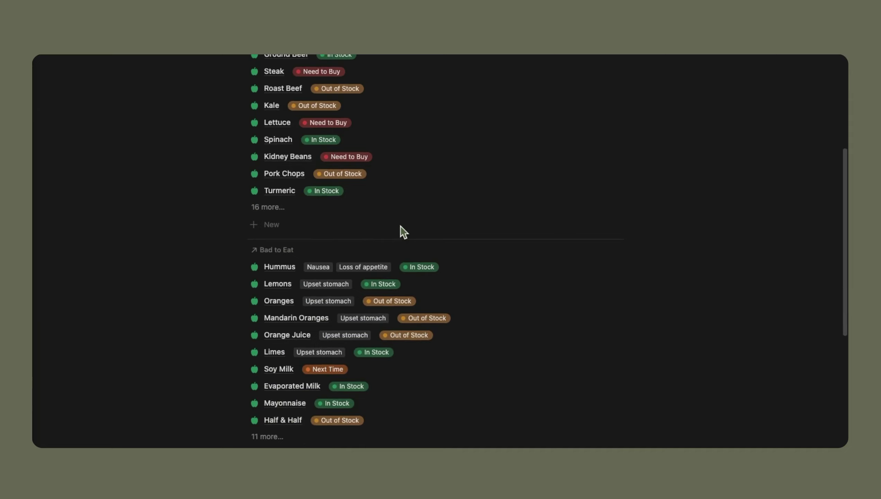
{"action": "scroll", "coordinate": [365, 280], "scroll_direction": "down", "scroll_amount": 5}
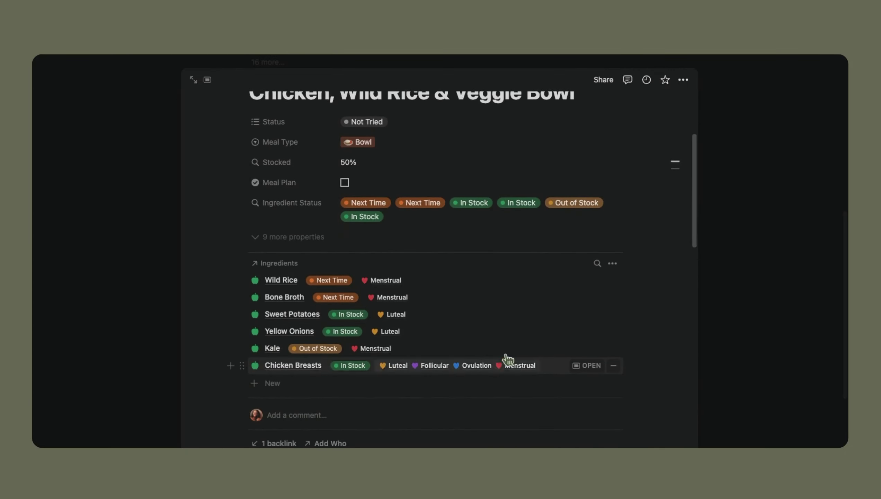
- Open the Chicken, Wild Rice & Veggie Bowl recipe in side peek to view its ingredients
{"action": "mouse_move", "coordinate": [555, 335]}
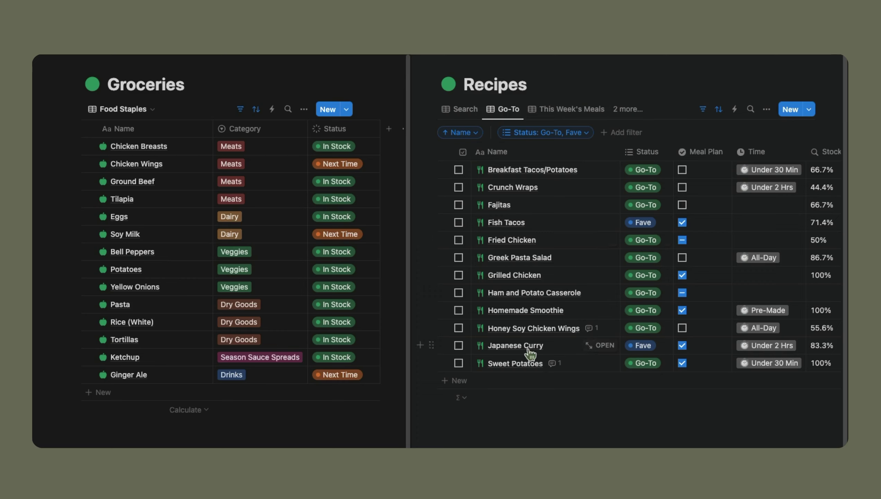
- Show the Groceries Food Staples table beside the Recipes Go-To list in split view
{"action": "left_click", "coordinate": [609, 350]}
- Scroll down the Japanese Curry page to its properties and Ingredients list
{"action": "scroll", "coordinate": [409, 315], "scroll_direction": "down", "scroll_amount": 3}
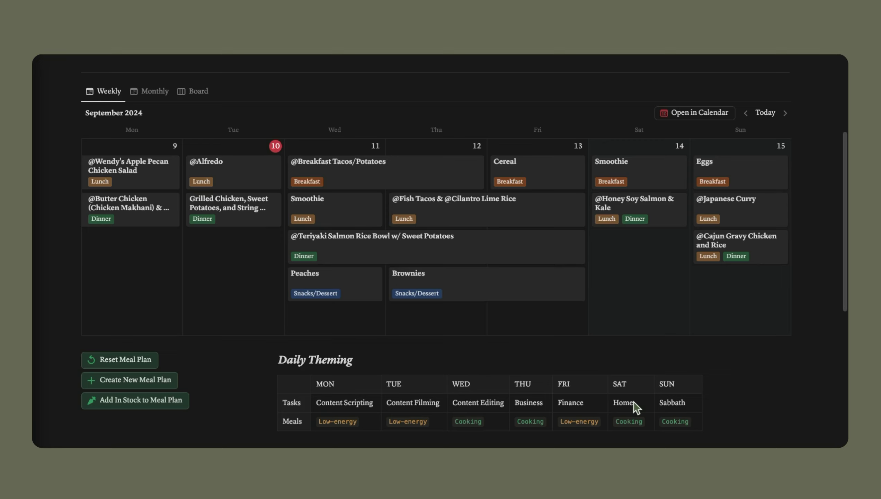
- Scroll through the Meal Plan's weekly calendar and Daily Theming table, then back to the top
{"action": "scroll", "coordinate": [553, 421], "scroll_direction": "down", "scroll_amount": 1}
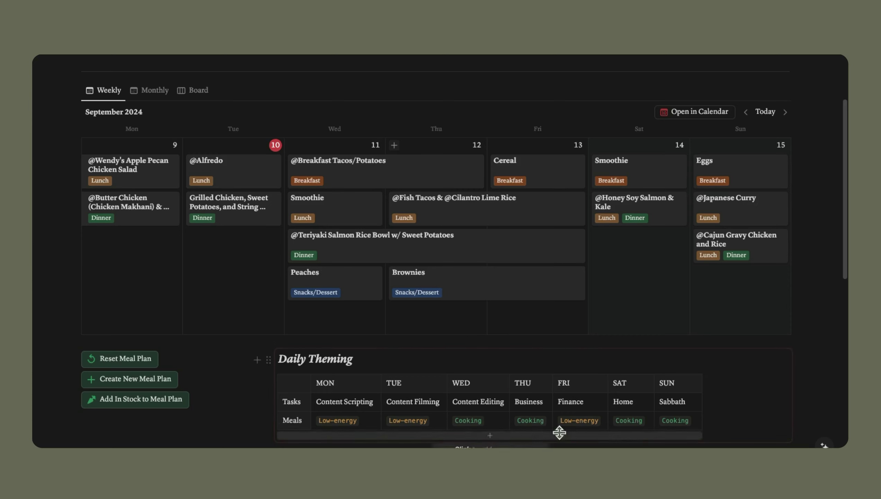
{"action": "scroll", "coordinate": [826, 179], "scroll_direction": "up", "scroll_amount": 5}
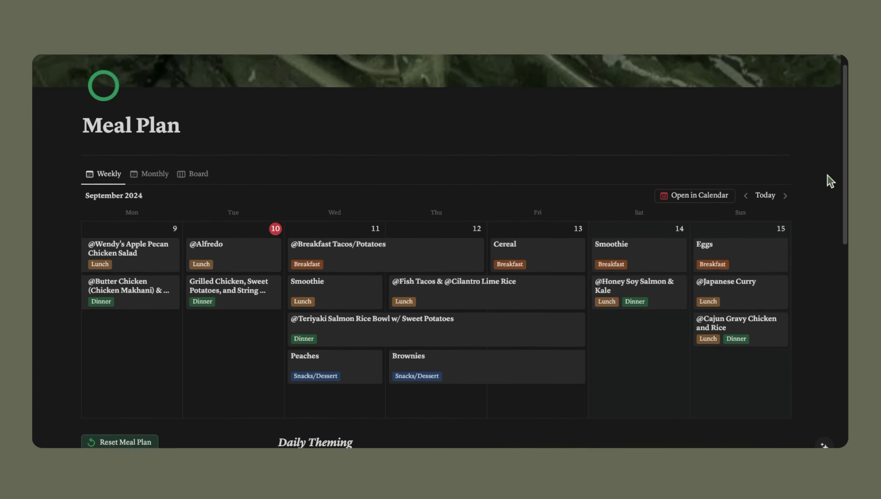
- Scroll the Meal Plan page to reach the Review Final Shopping List section
{"action": "scroll", "coordinate": [833, 180], "scroll_direction": "up", "scroll_amount": 1}
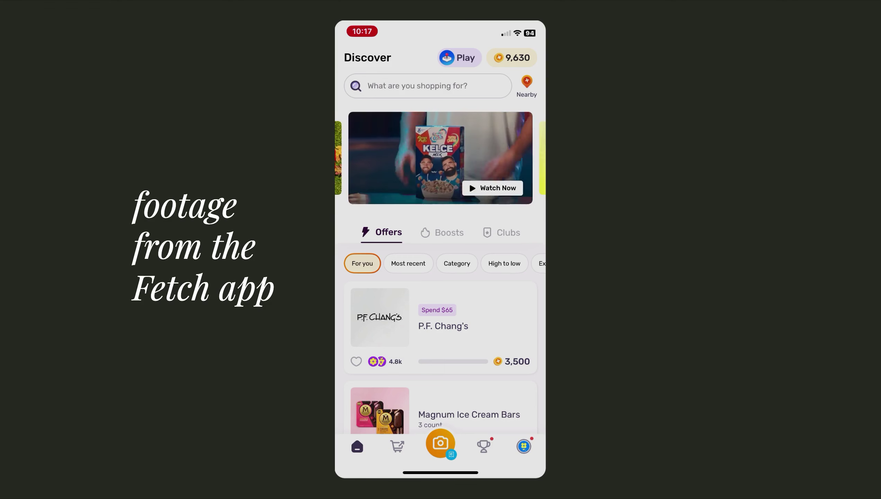
- View the eReceipts page listing connected Amazon, Walmart and Gmail accounts, then leave it
{"action": "left_click", "coordinate": [440, 443]}
{"action": "left_click", "coordinate": [414, 393]}
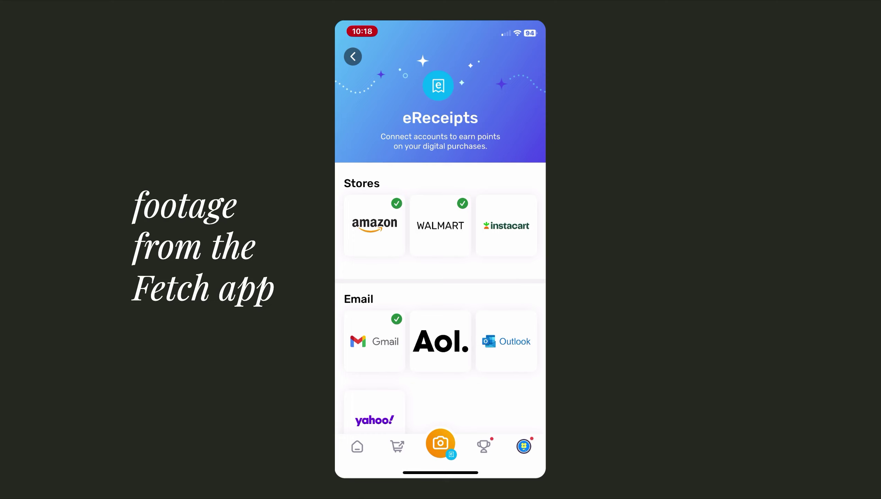
{"action": "left_click", "coordinate": [352, 56]}
- Review the points activity history, then open the Amazon.com gift card reward ($3 to $50)
{"action": "left_click", "coordinate": [419, 171]}
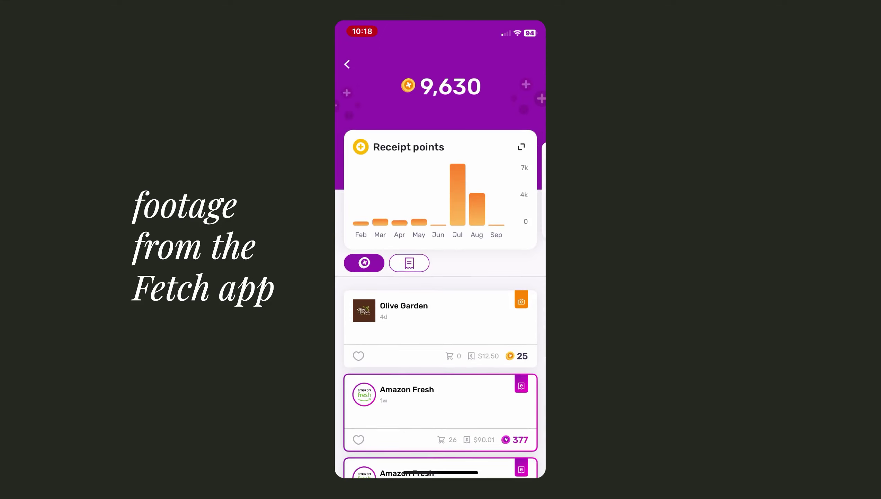
{"action": "scroll", "coordinate": [441, 314], "scroll_direction": "down", "scroll_amount": 10}
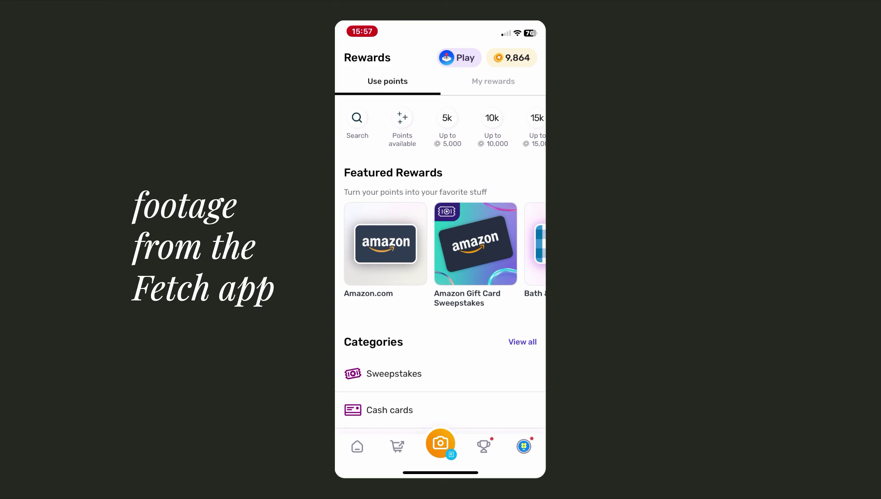
{"action": "left_click", "coordinate": [385, 243]}
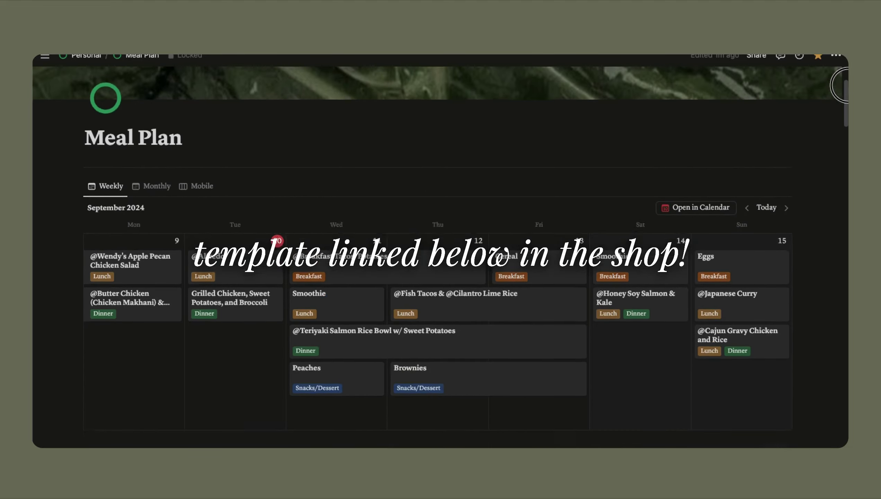
{"action": "scroll", "coordinate": [466, 257], "scroll_direction": "down", "scroll_amount": 9}
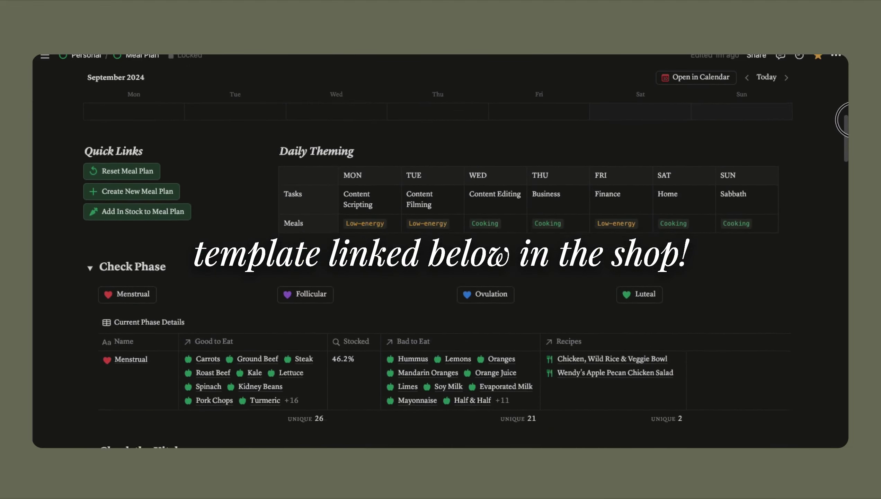